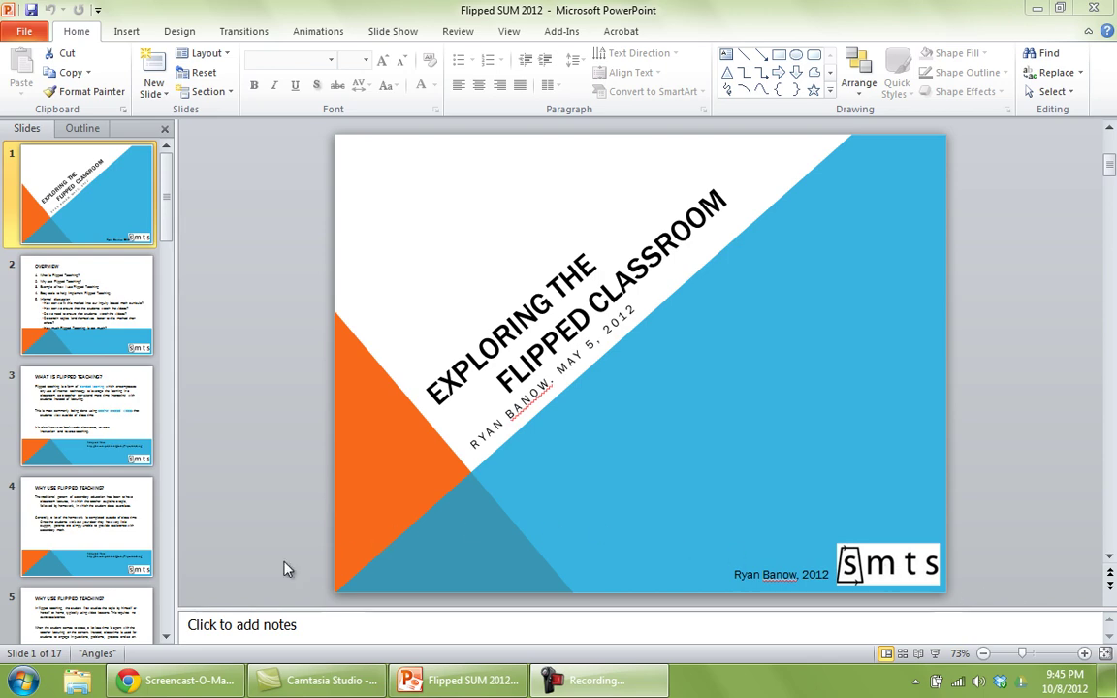
Step: Open the Screencast-O-Matic website and launch its online screen recorder
click(192, 606)
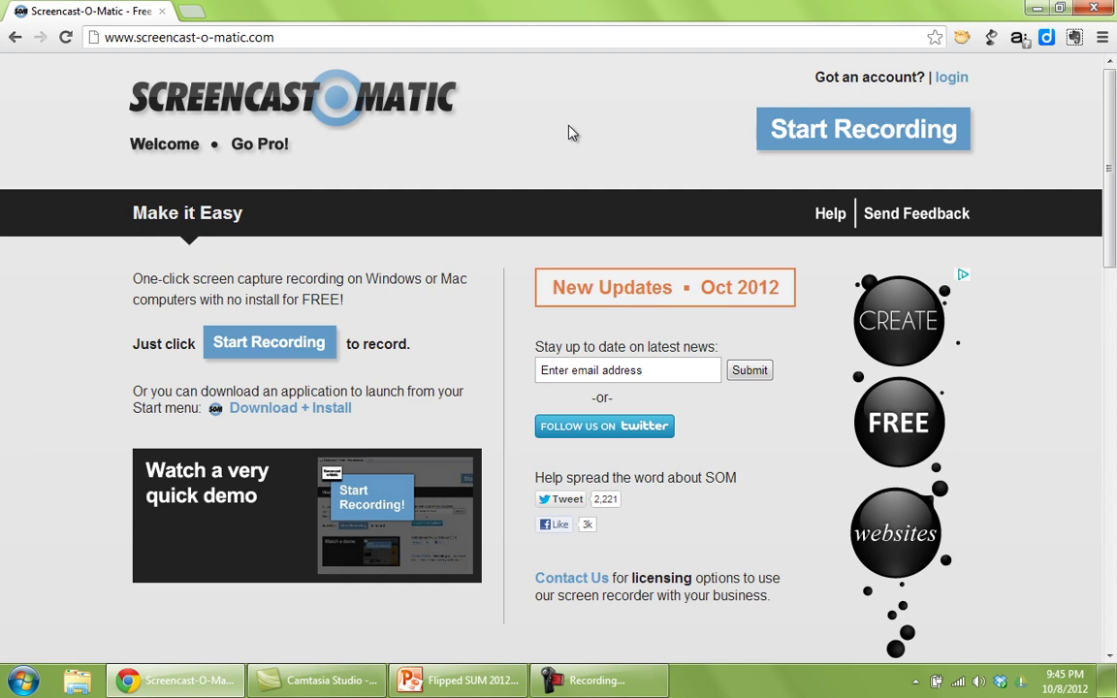
click(791, 145)
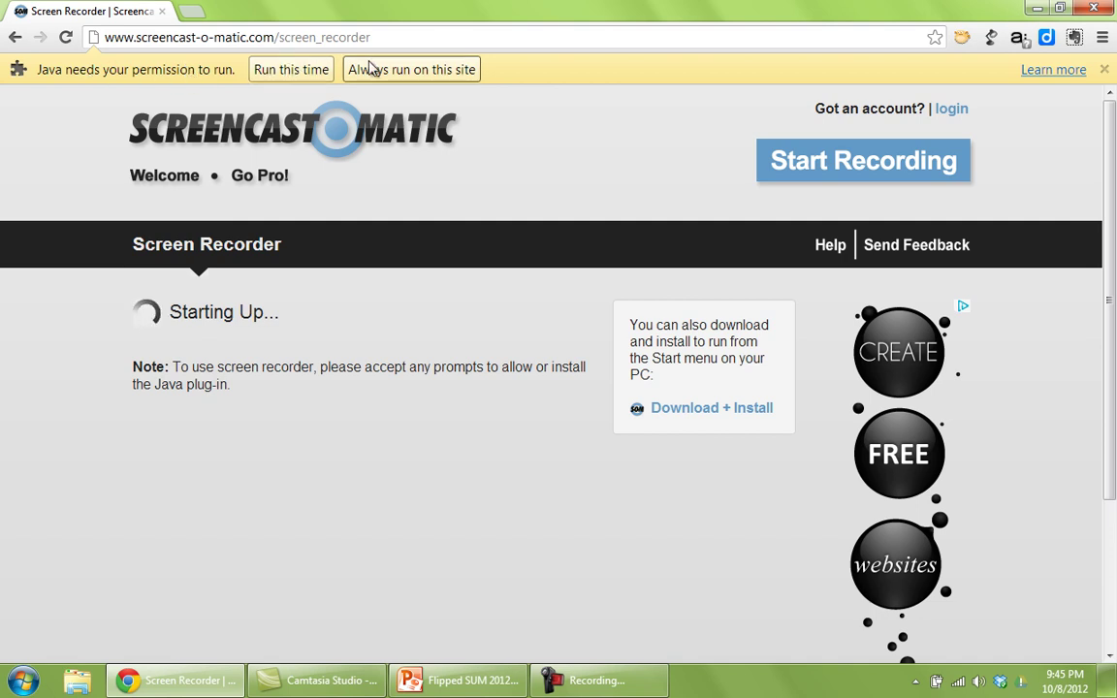
Step: Let the recorder's Java plug-in run this once so the Screen Recorder reaches Ready
click(289, 70)
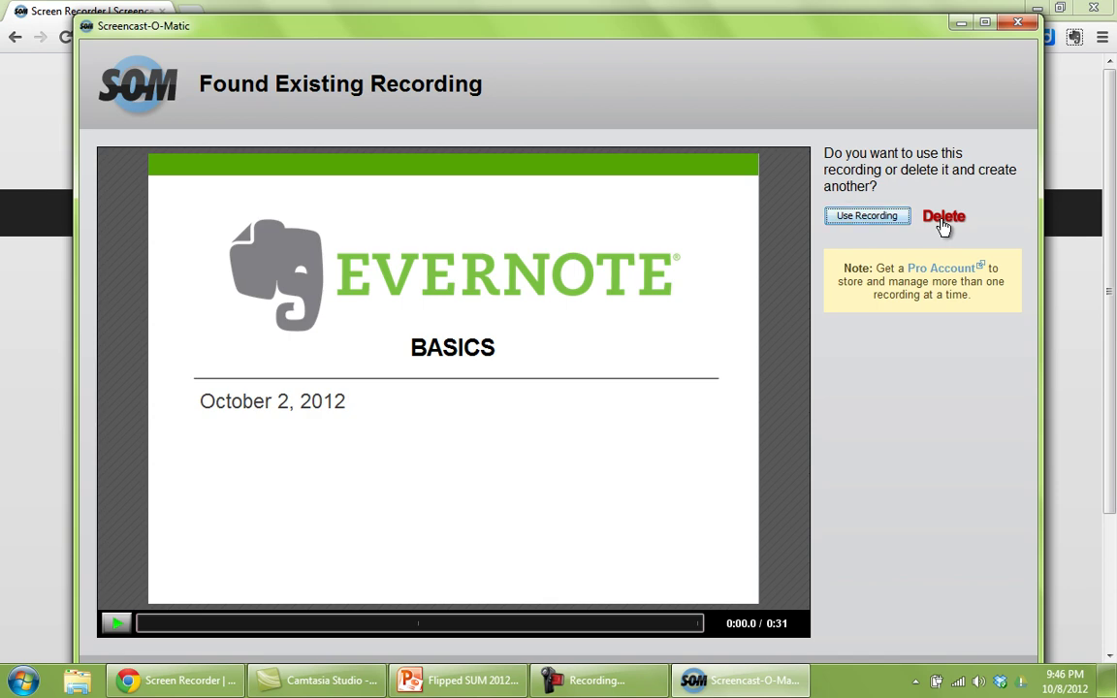
Step: Delete the 0:31 Evernote recording and size the dashed frame to 700 x 522 over the title slide
click(943, 218)
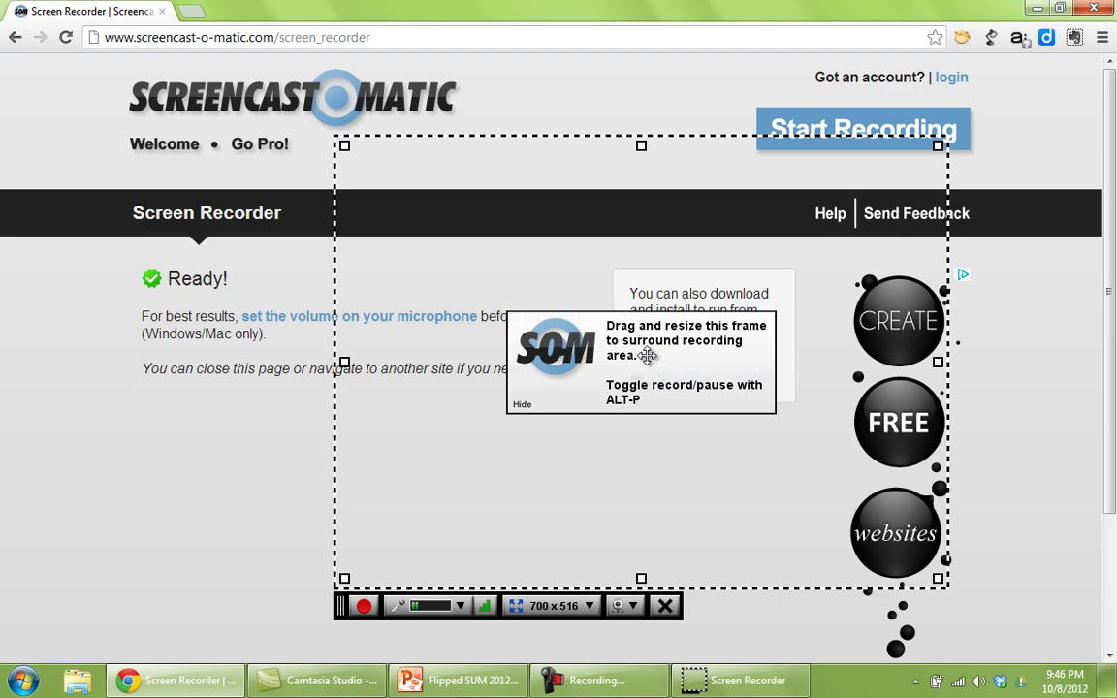
click(441, 683)
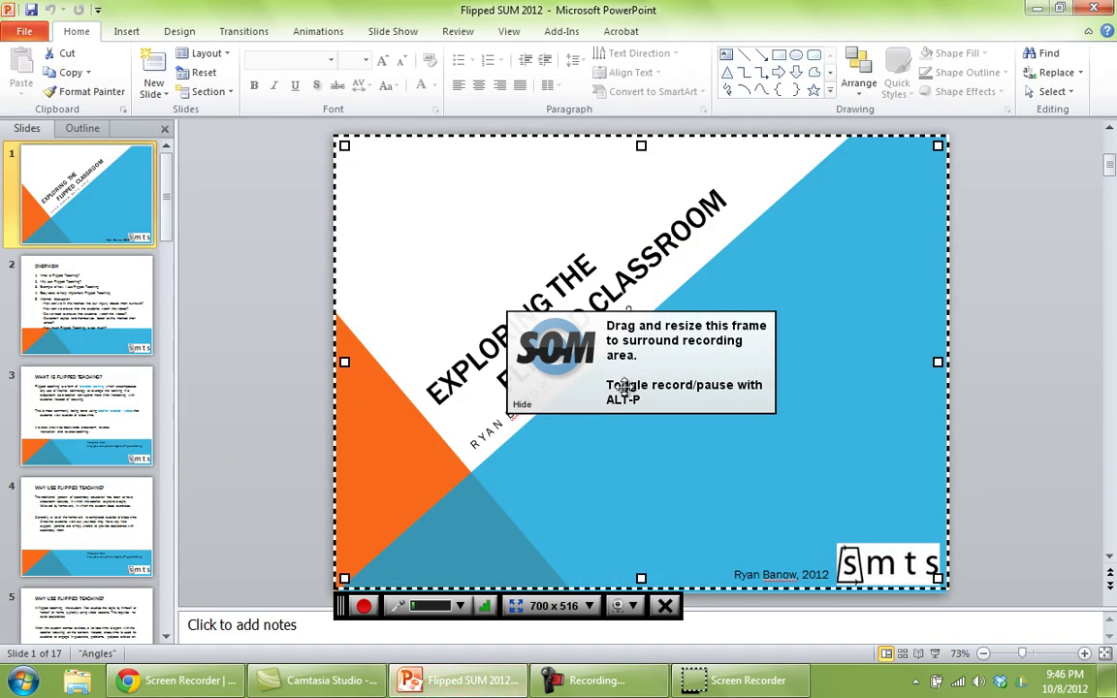
mouse_move(629, 381)
mouse_down()
mouse_move(577, 382)
mouse_move(626, 382)
mouse_up()
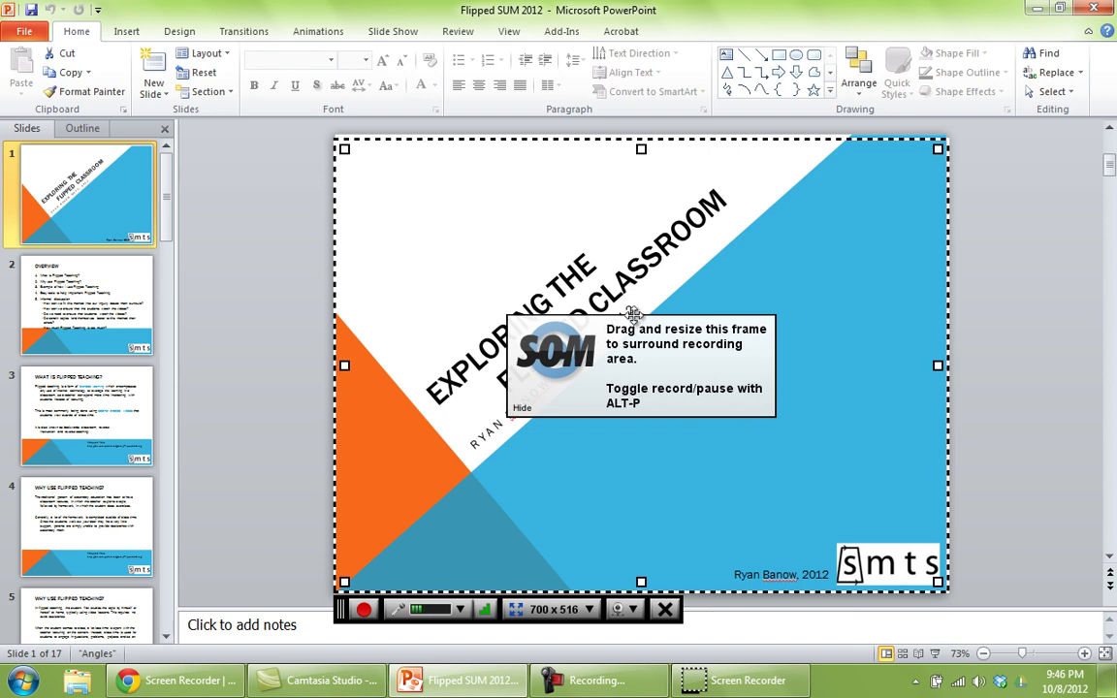
drag(641, 148, 641, 142)
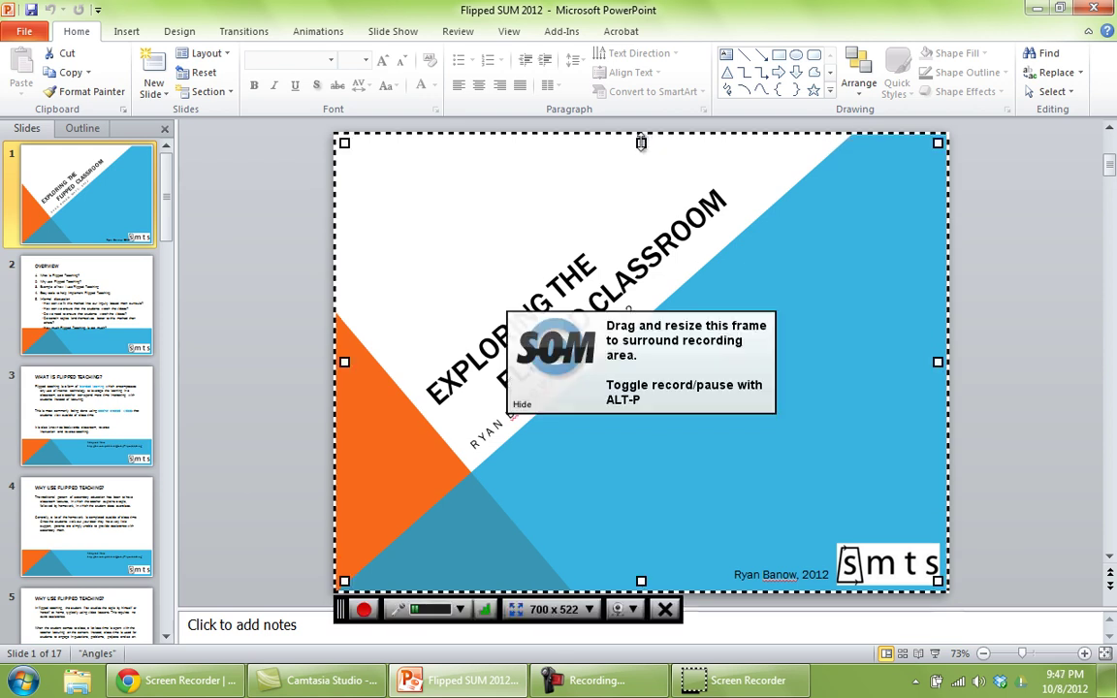
Step: Choose Microphone as the audio source and review the preset recording sizes
click(460, 611)
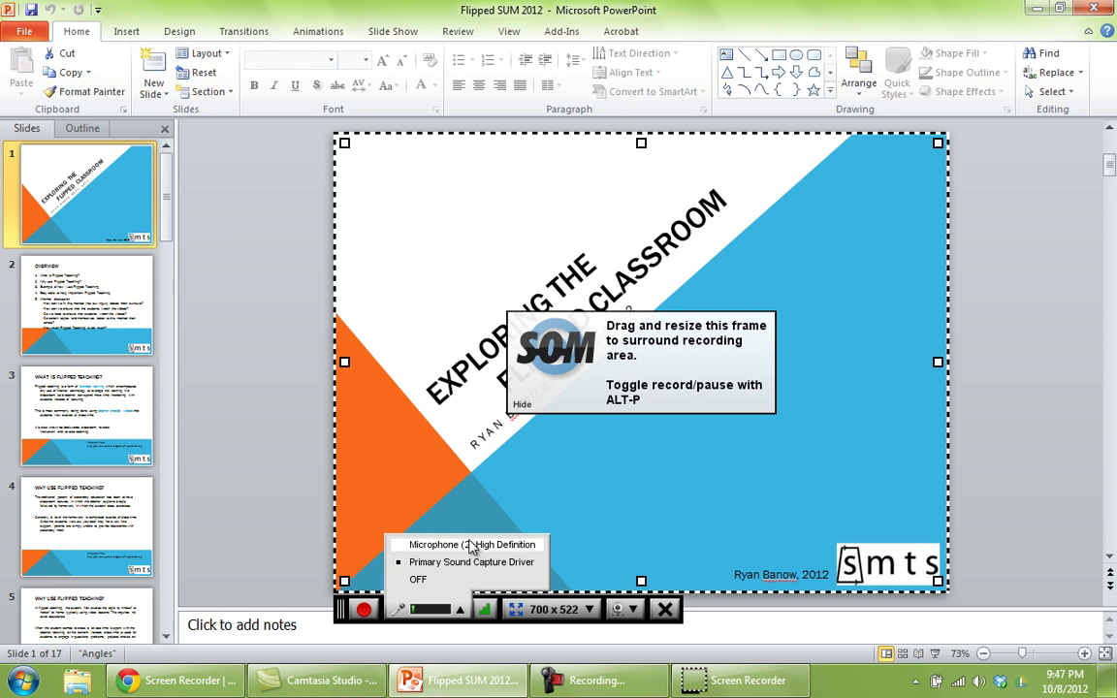
click(529, 544)
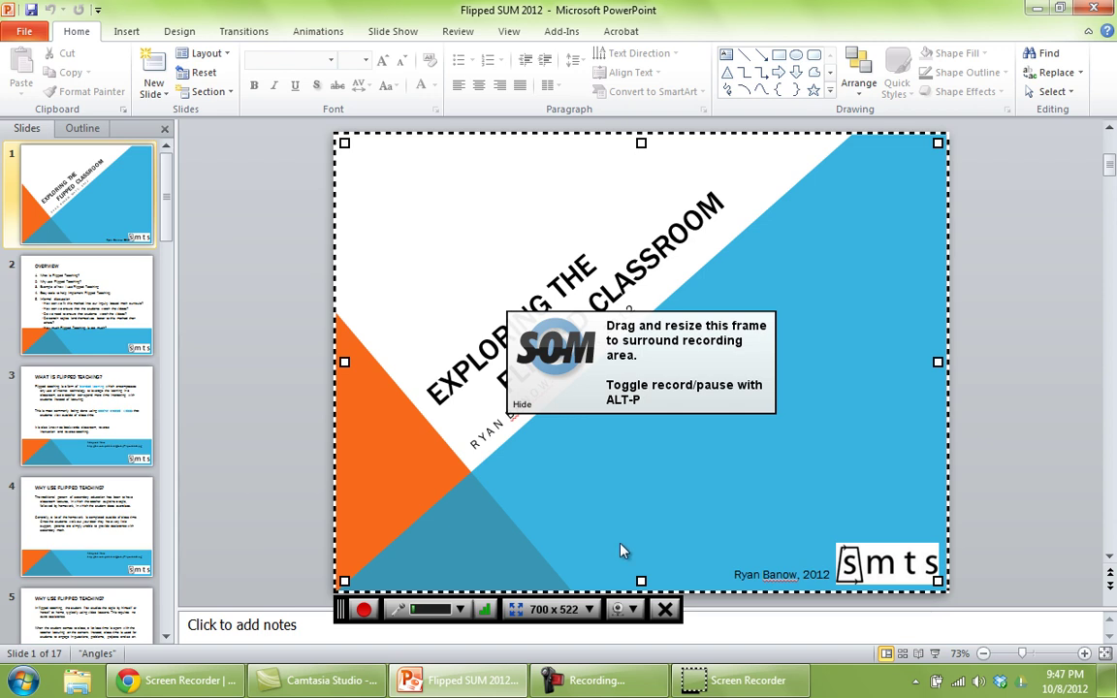
click(589, 610)
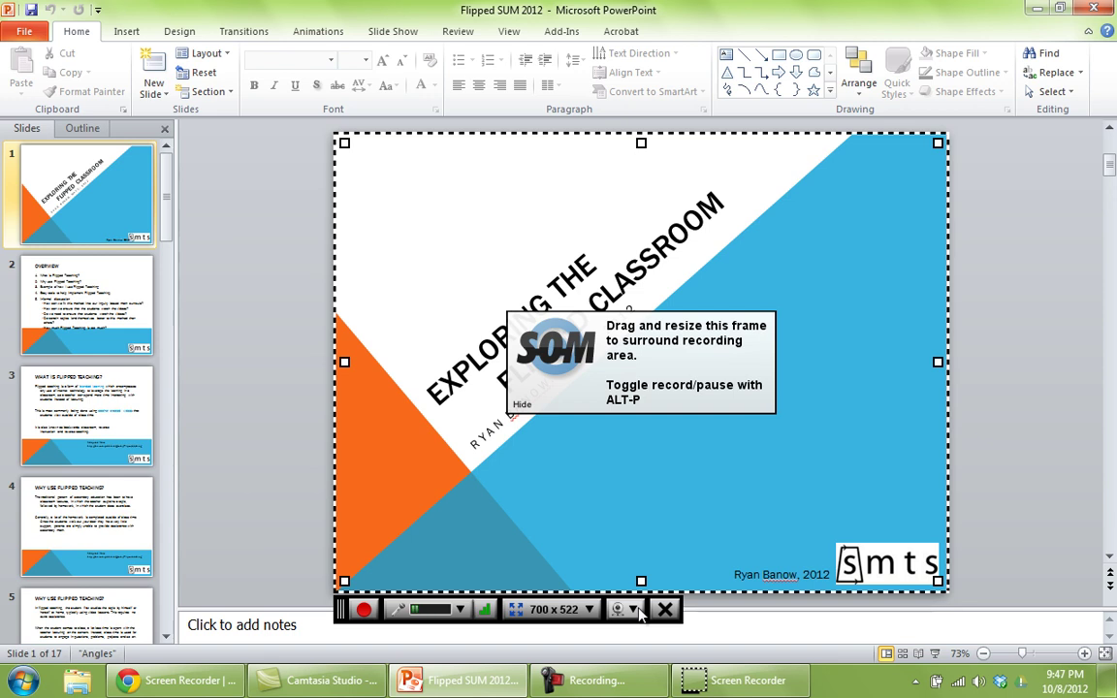
Step: Start recording, then move from the Overview slide through What is Flipped Teaching? to slide 17
click(366, 611)
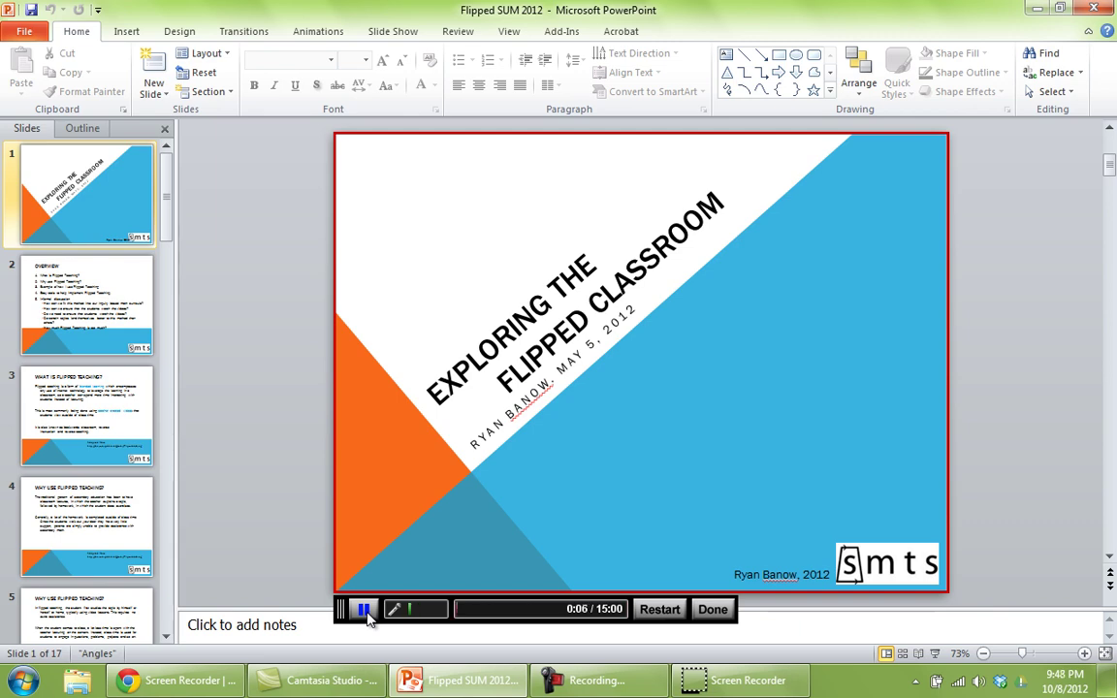
click(64, 326)
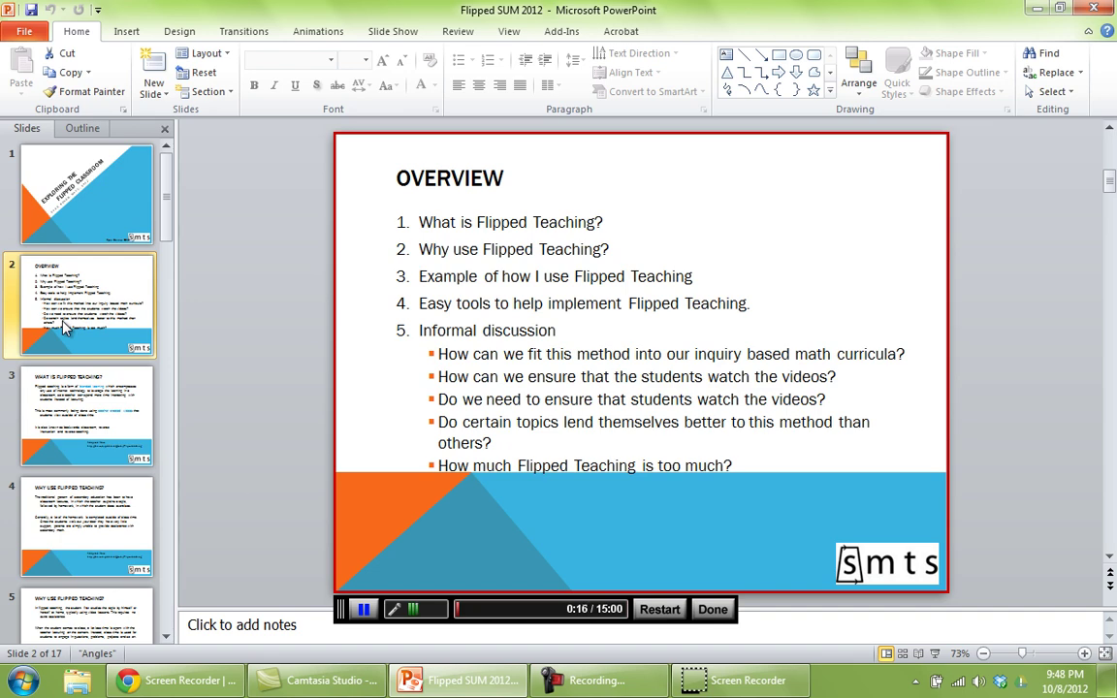
click(93, 397)
key(Down)
key(Down)
key(Down)
key(Down)
key(Down)
key(Down)
key(Down)
key(Down)
key(Down)
key(Down)
key(Down)
key(Down)
key(Down)
key(Down)
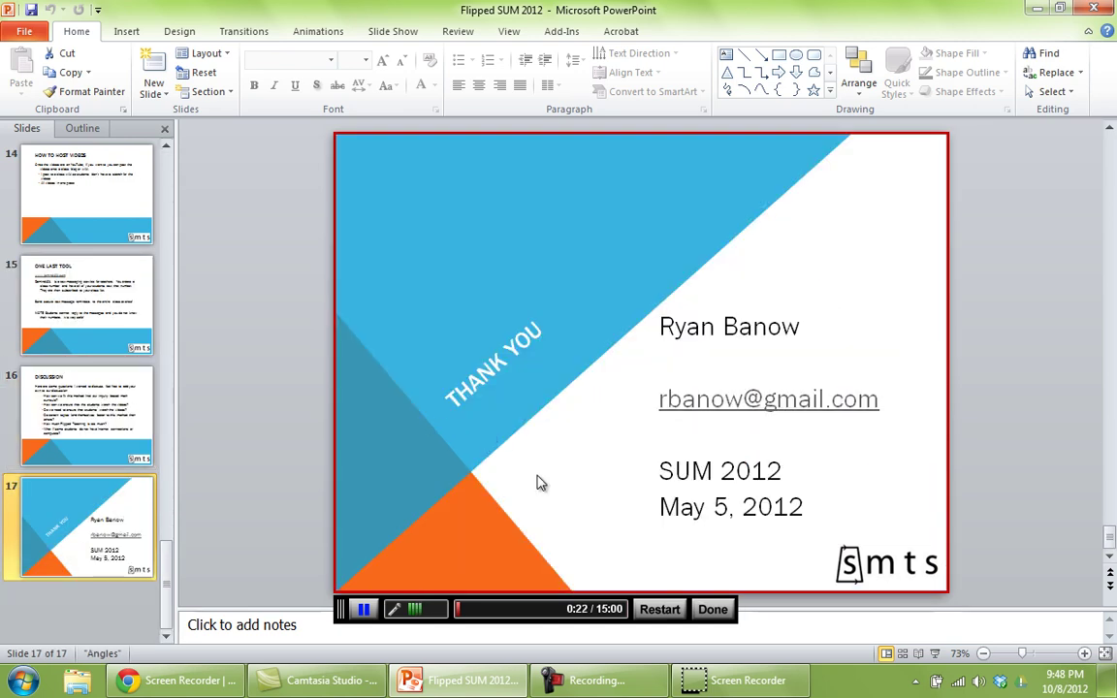
Step: Finish the recording and preview its first five seconds before pausing
click(712, 610)
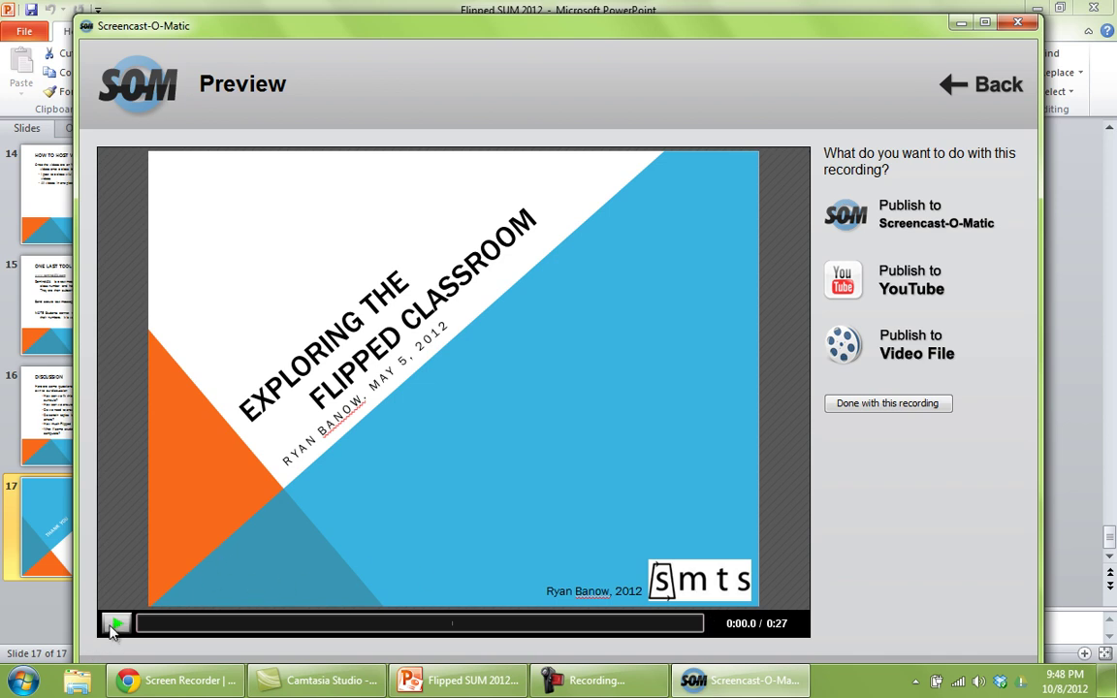
click(114, 624)
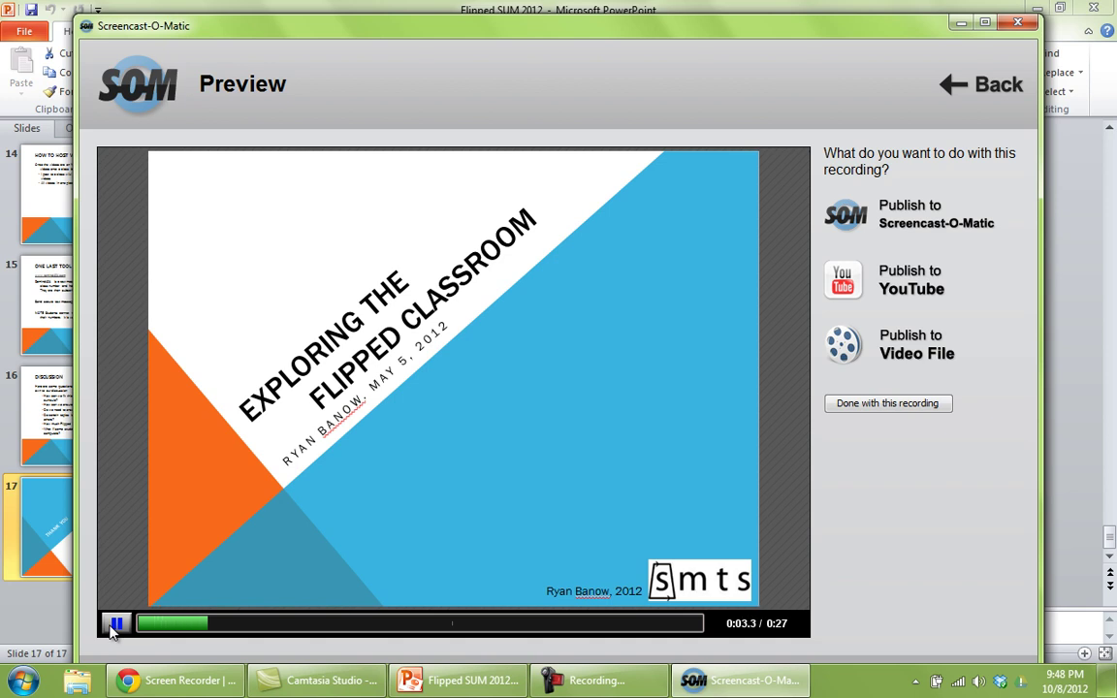
click(115, 624)
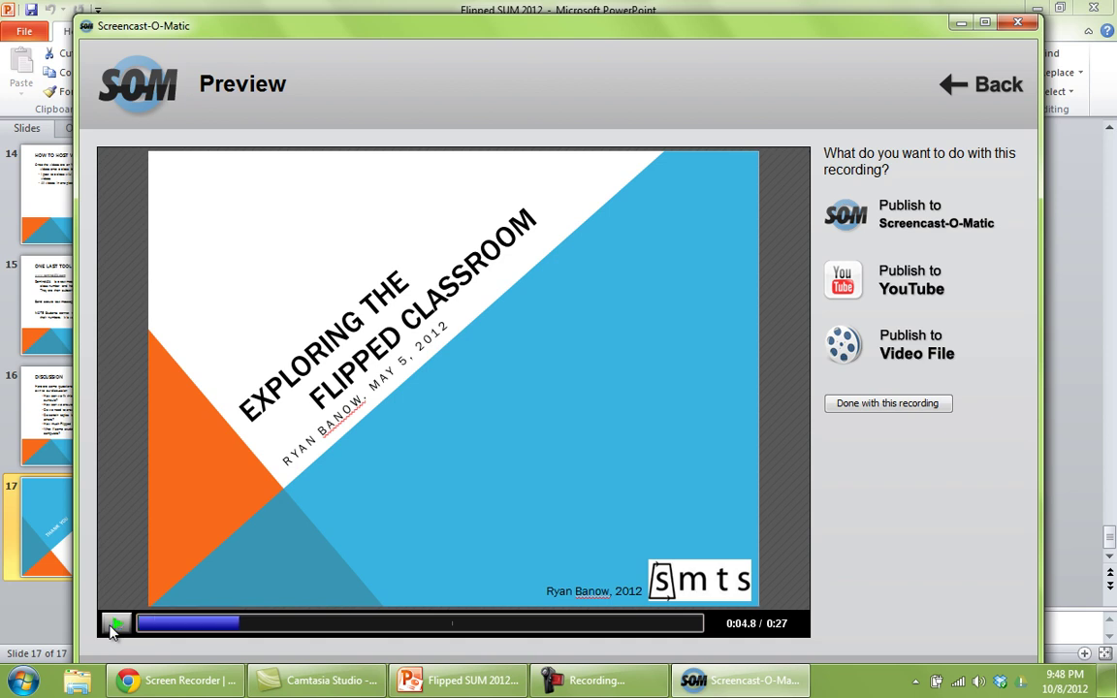
Step: Publish to a QuickTime (MP4) video file at 700x522 with Show Notes unchecked
click(846, 349)
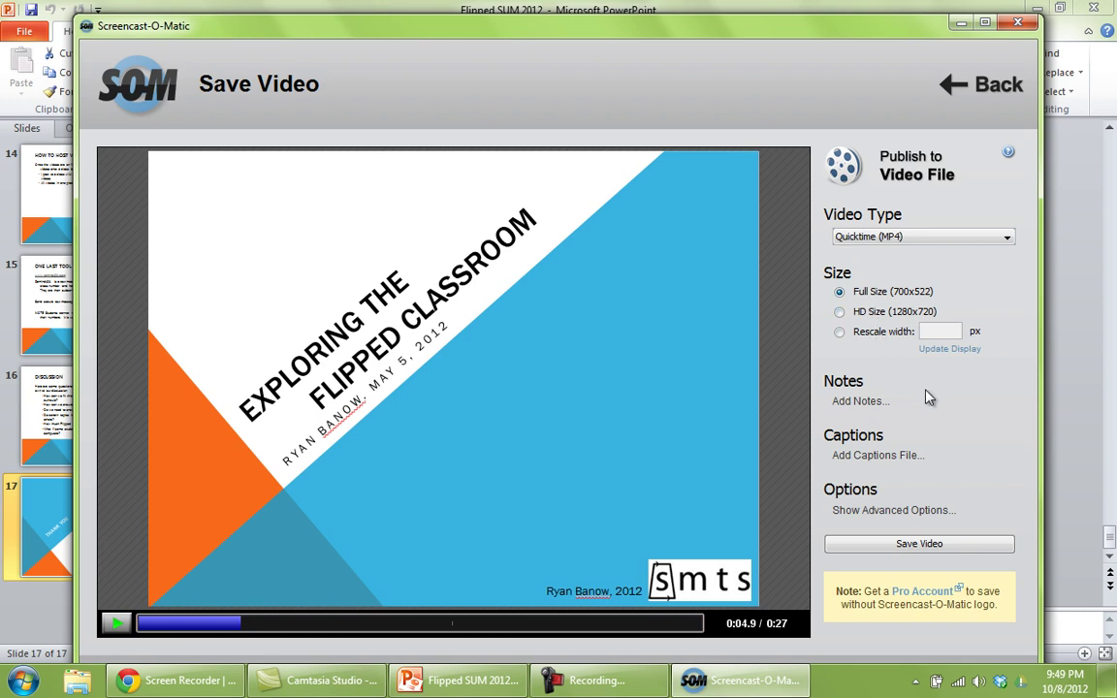
click(893, 511)
scroll(992, 509, down, 3)
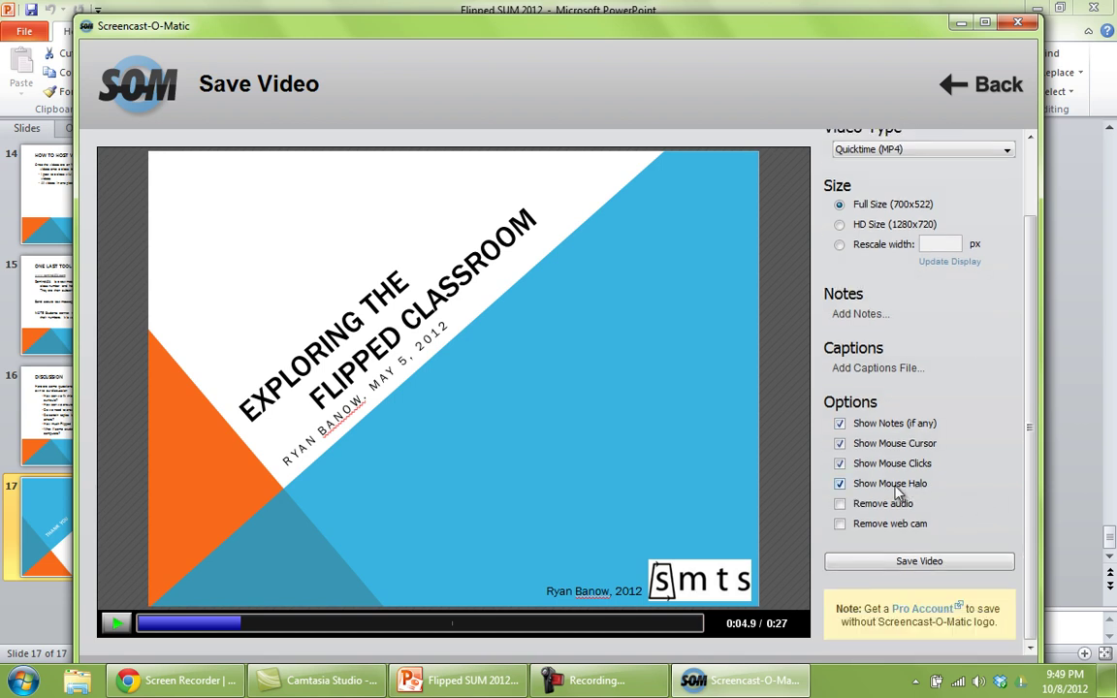
click(840, 425)
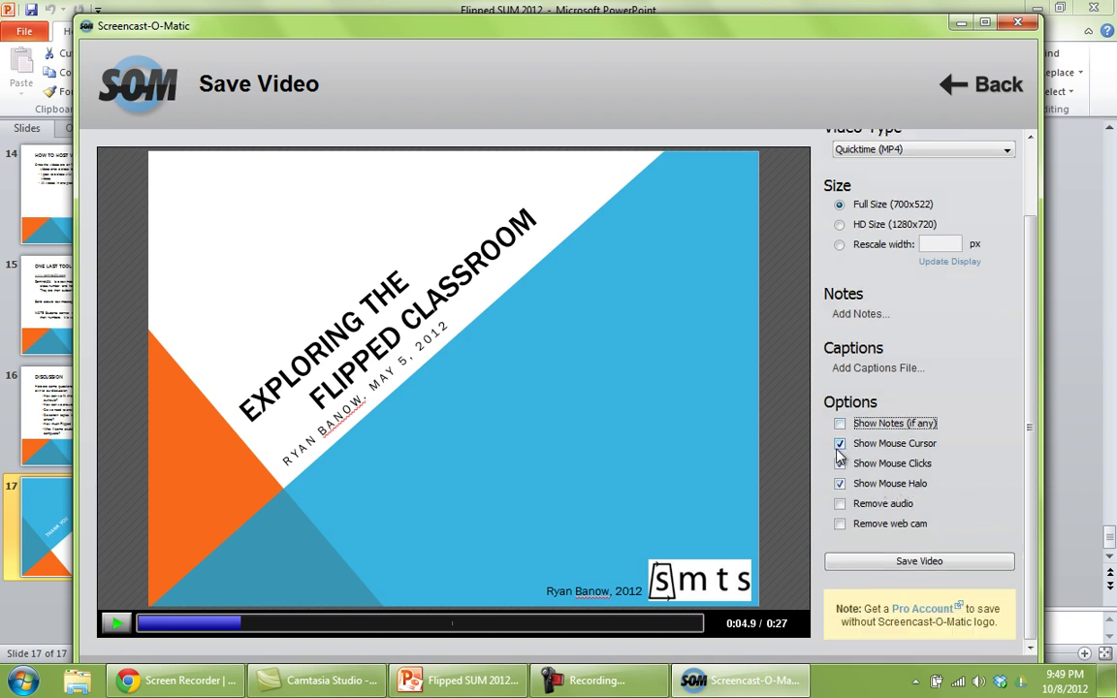
click(840, 484)
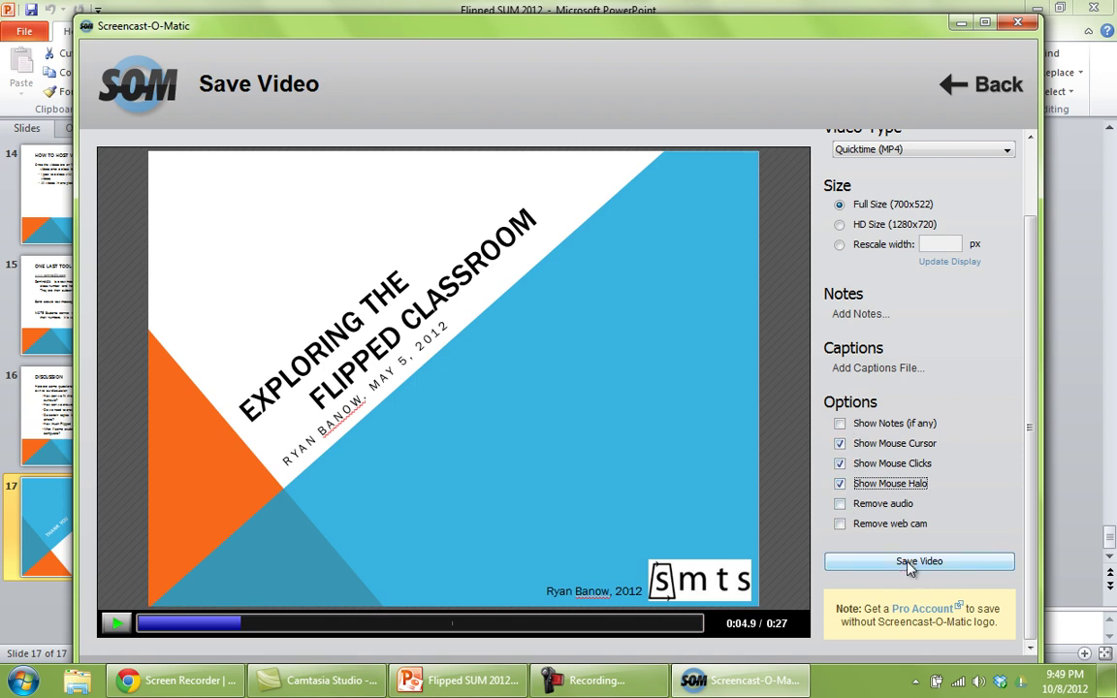
Step: Save the video to the Desktop as 'Lecture Video 1'
click(910, 565)
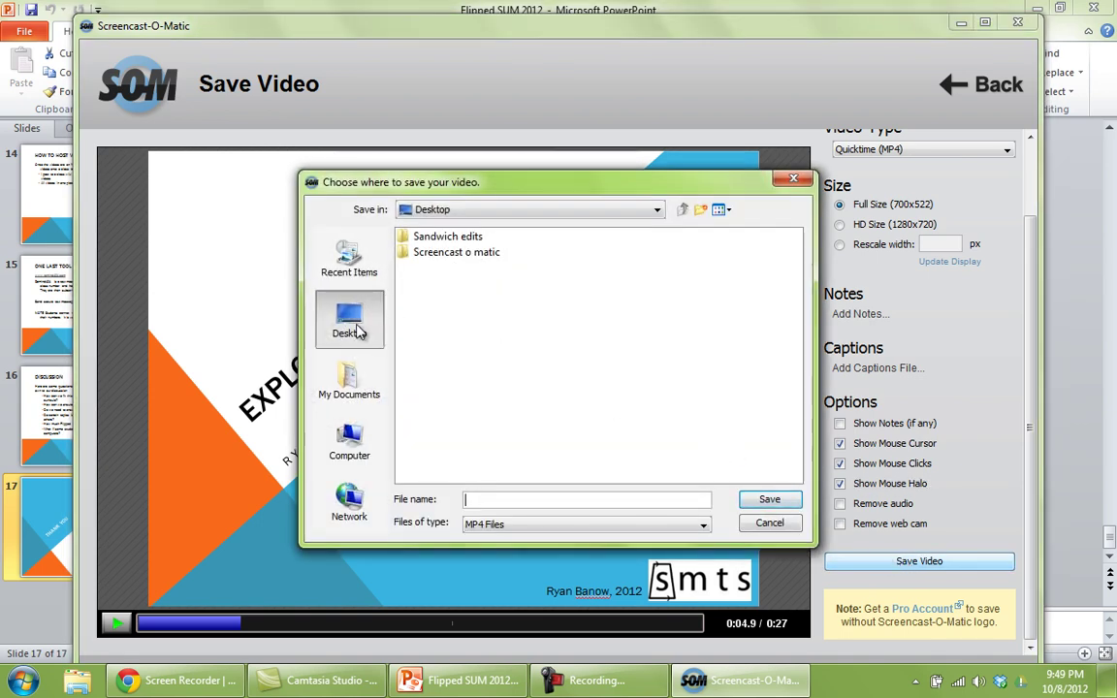
click(491, 499)
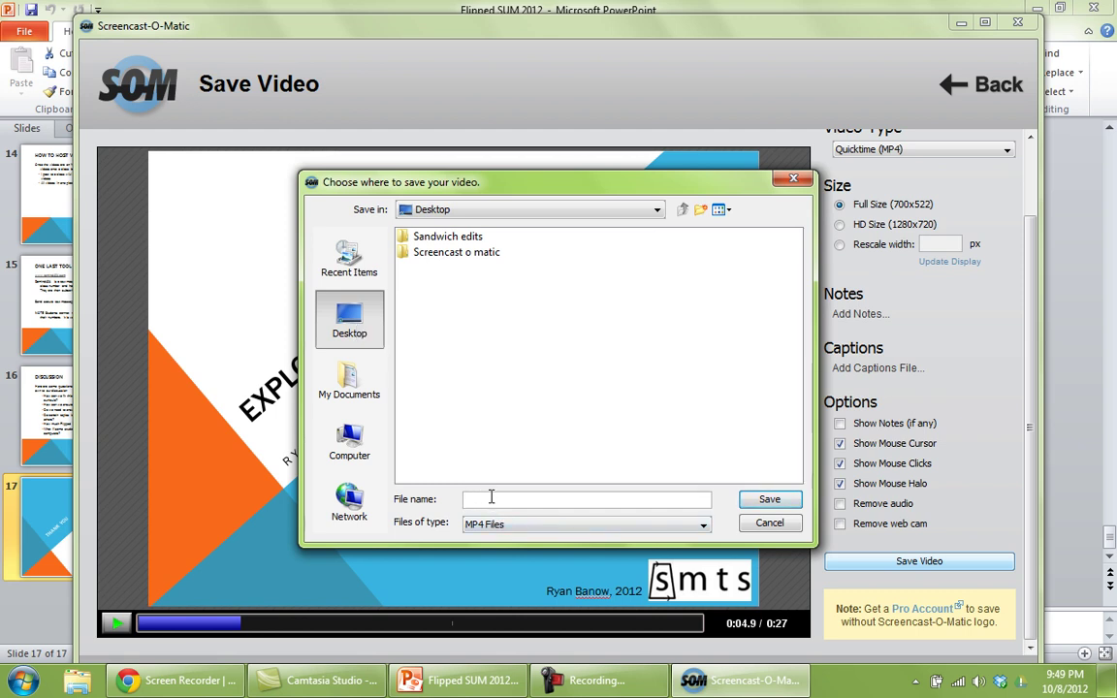
text(Lecture Video 1)
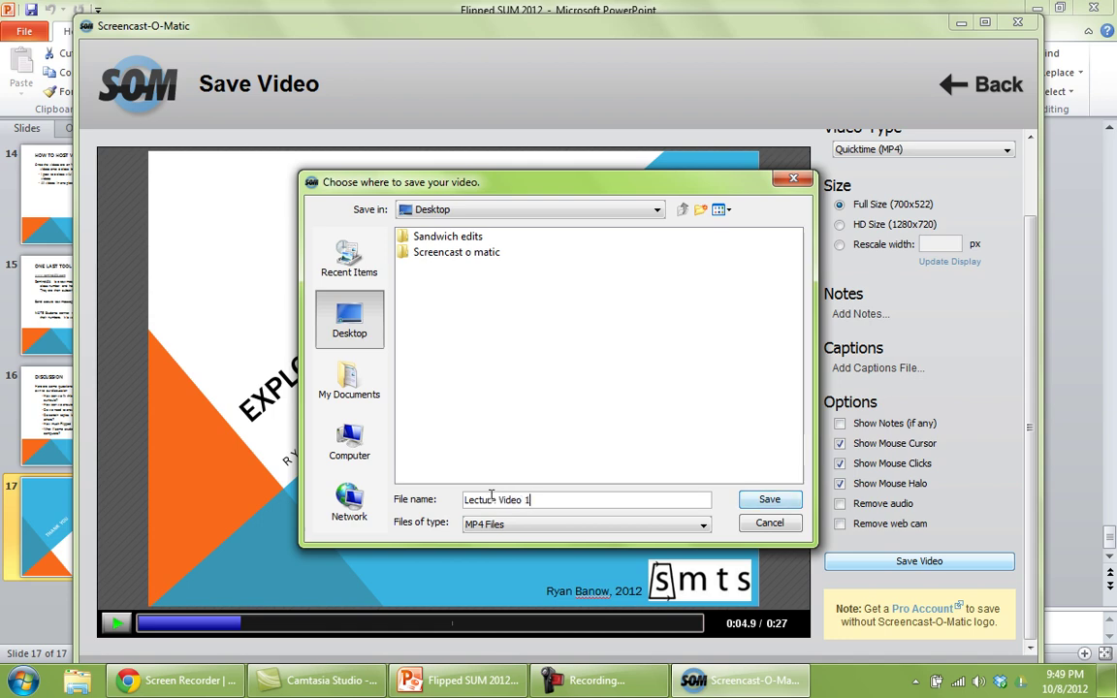
click(771, 501)
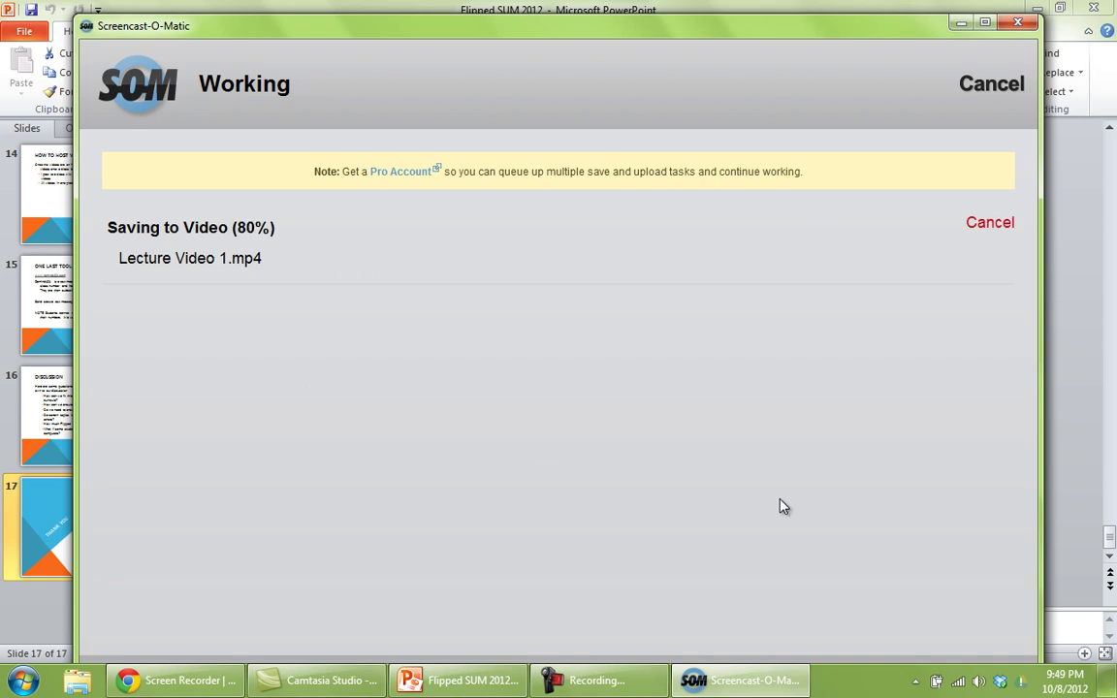
Step: Minimize the Screencast-O-Matic, PowerPoint and Chrome windows to reveal the Lecture Video 1 icon
click(959, 22)
click(456, 680)
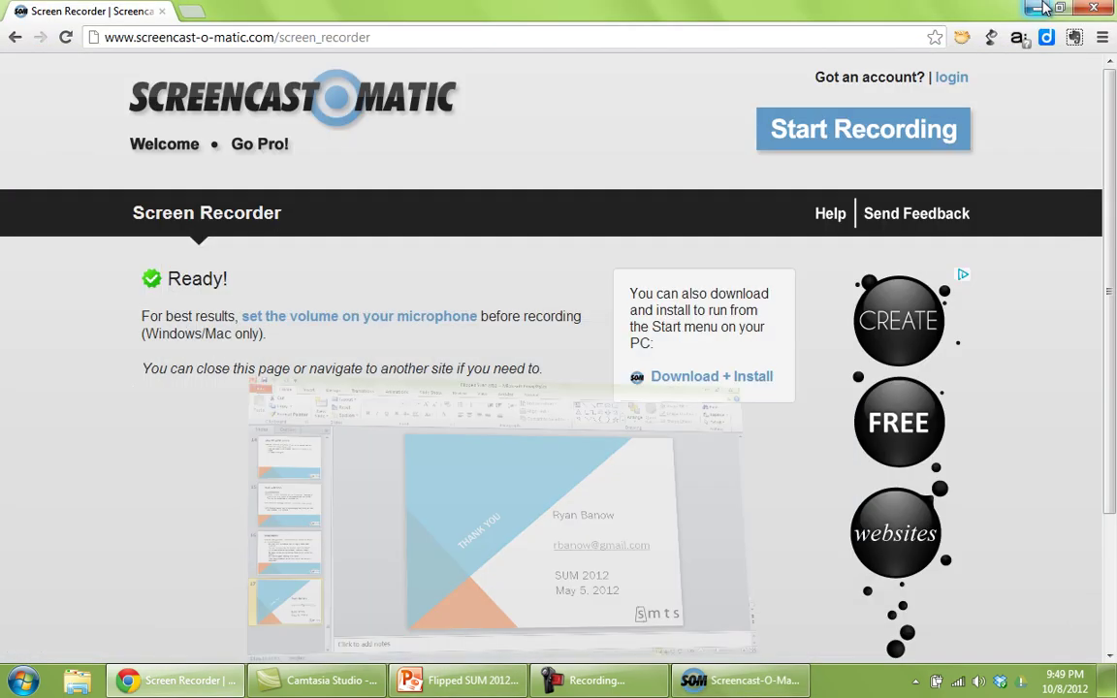
click(181, 680)
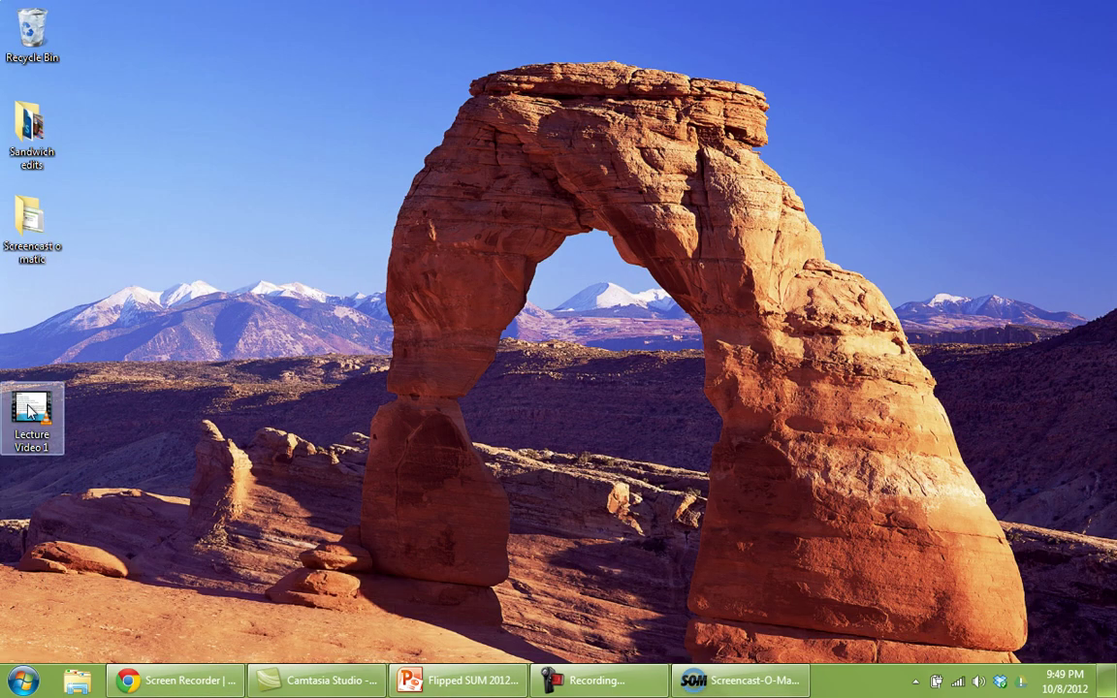